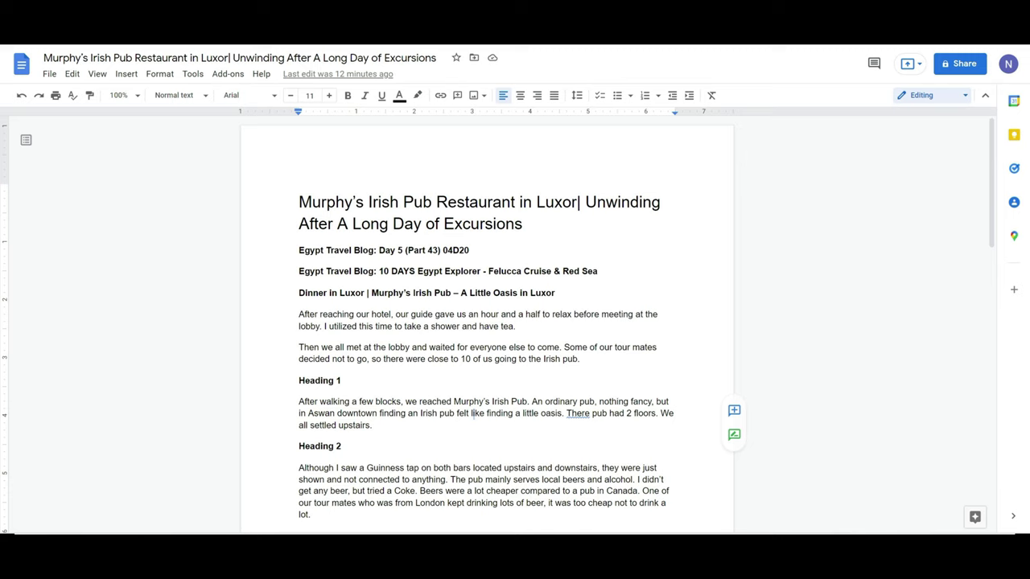
Step: Open the View menu to find the Show document outline option
{"action": "left_click", "coordinate": [97, 75]}
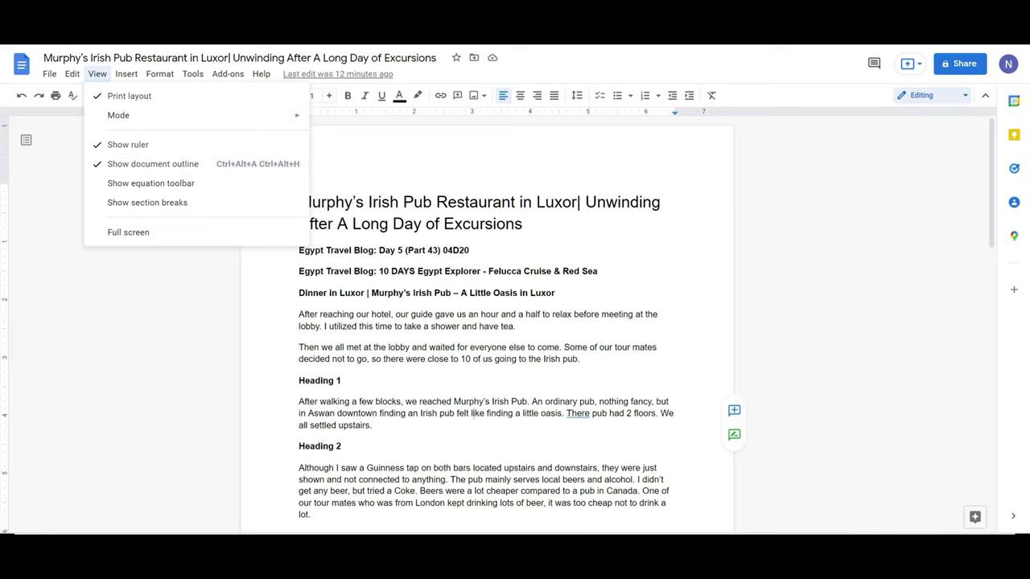
Step: Close the View menu and display the empty document outline panel beside the page
{"action": "left_click", "coordinate": [538, 235]}
{"action": "left_click", "coordinate": [517, 248]}
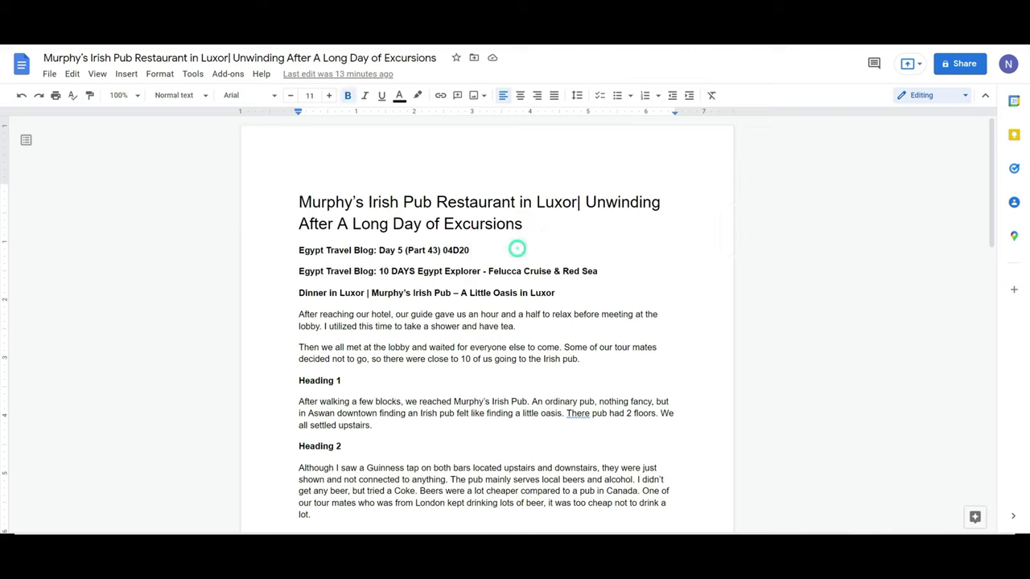
{"action": "left_click", "coordinate": [26, 142]}
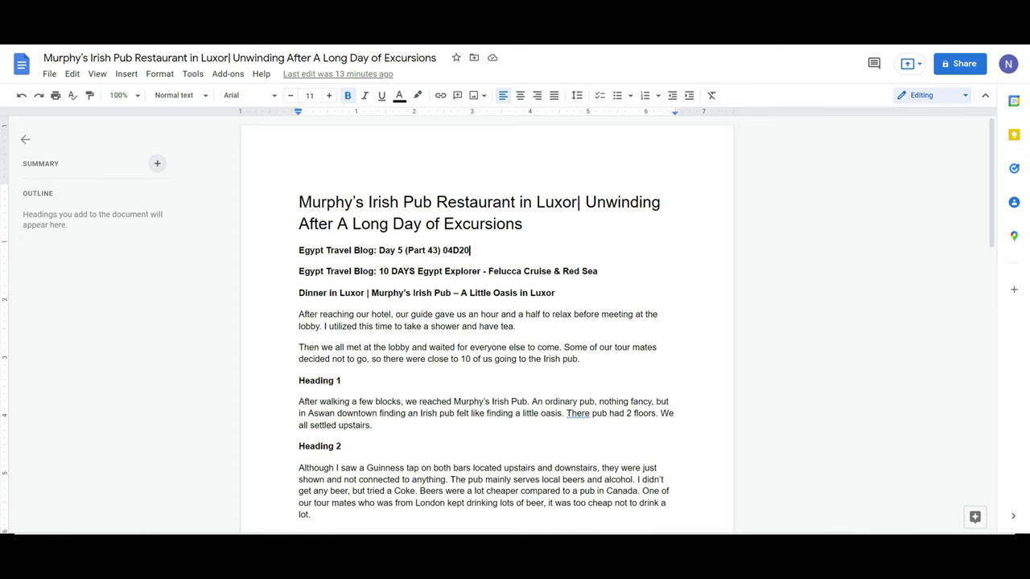
Step: Format the Murphy's Irish Pub headline as Title so it leads the outline
{"action": "left_click", "coordinate": [299, 202]}
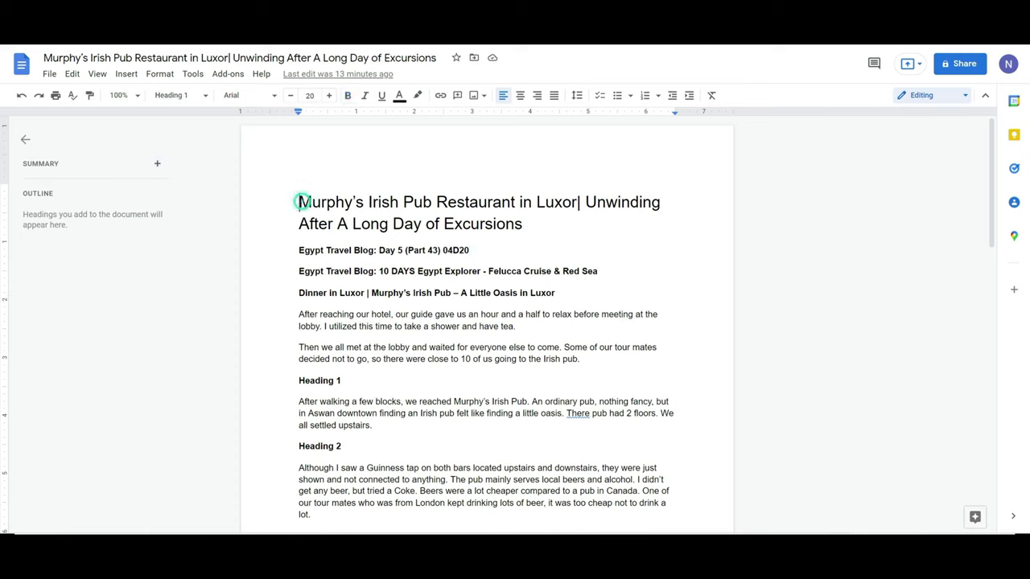
{"action": "left_click", "coordinate": [201, 98]}
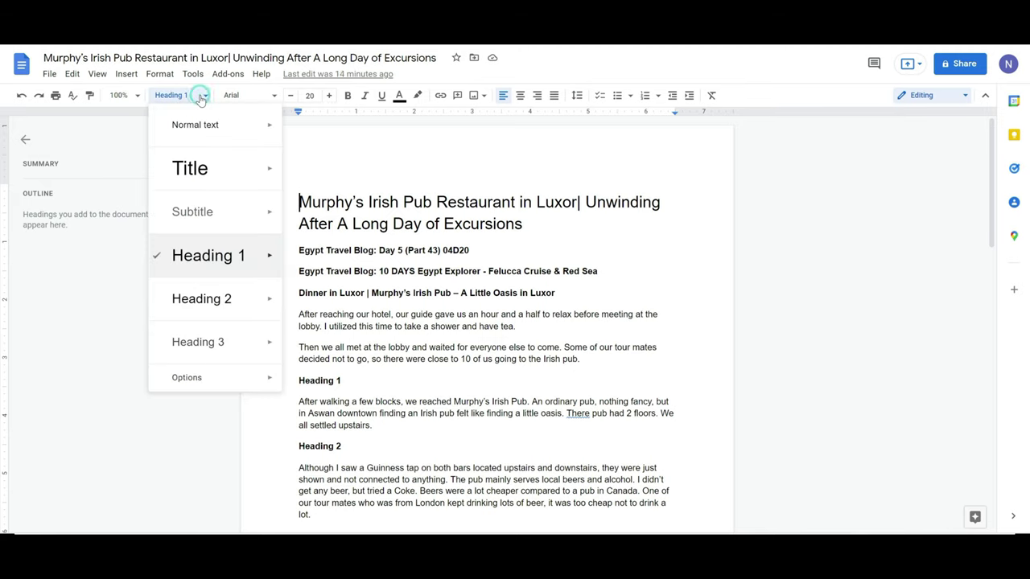
{"action": "left_click", "coordinate": [207, 171]}
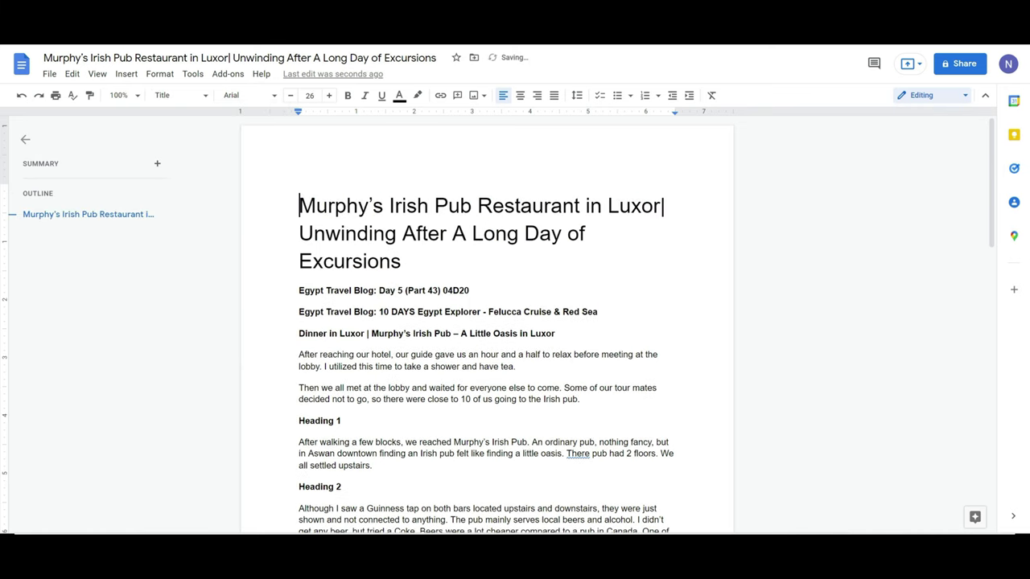
{"action": "mouse_move", "coordinate": [108, 223]}
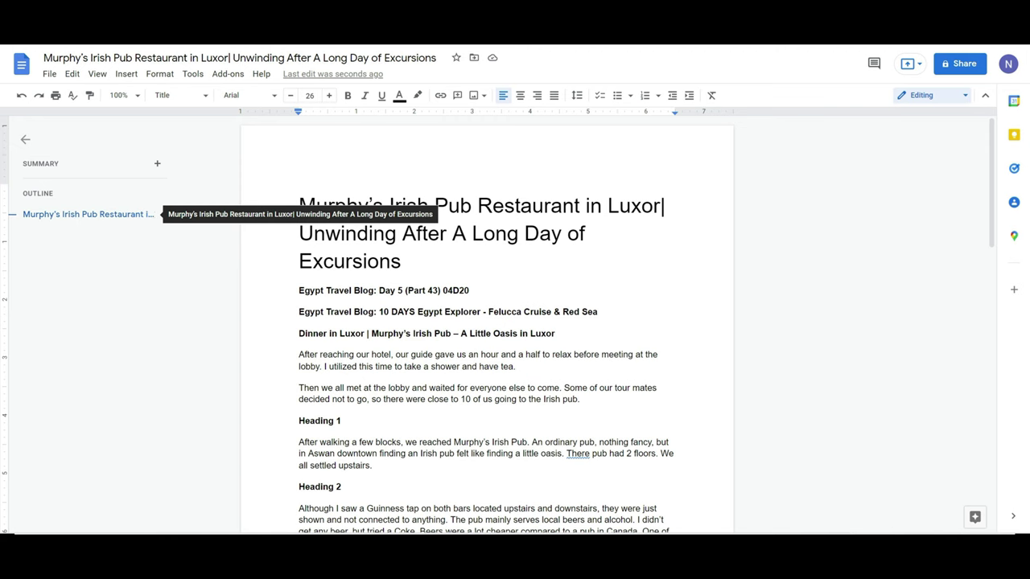
{"action": "scroll", "coordinate": [487, 322], "scroll_direction": "down", "scroll_amount": 1}
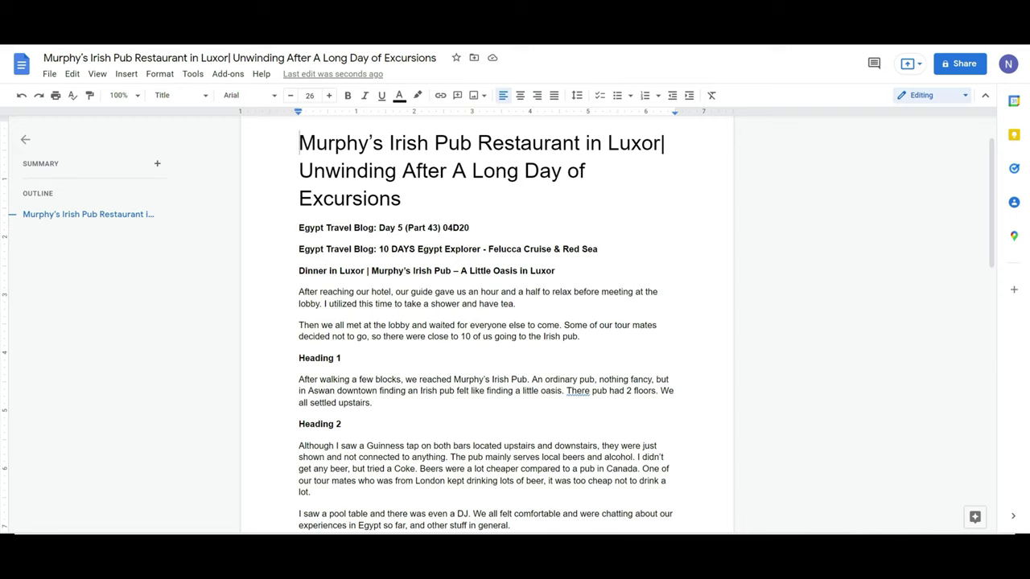
{"action": "left_click", "coordinate": [205, 97]}
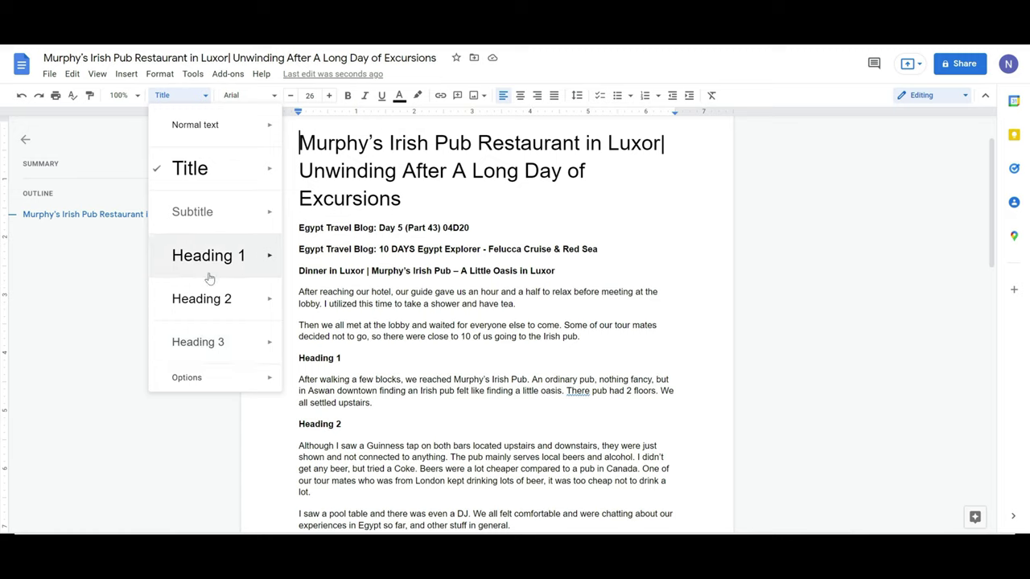
{"action": "mouse_move", "coordinate": [269, 256]}
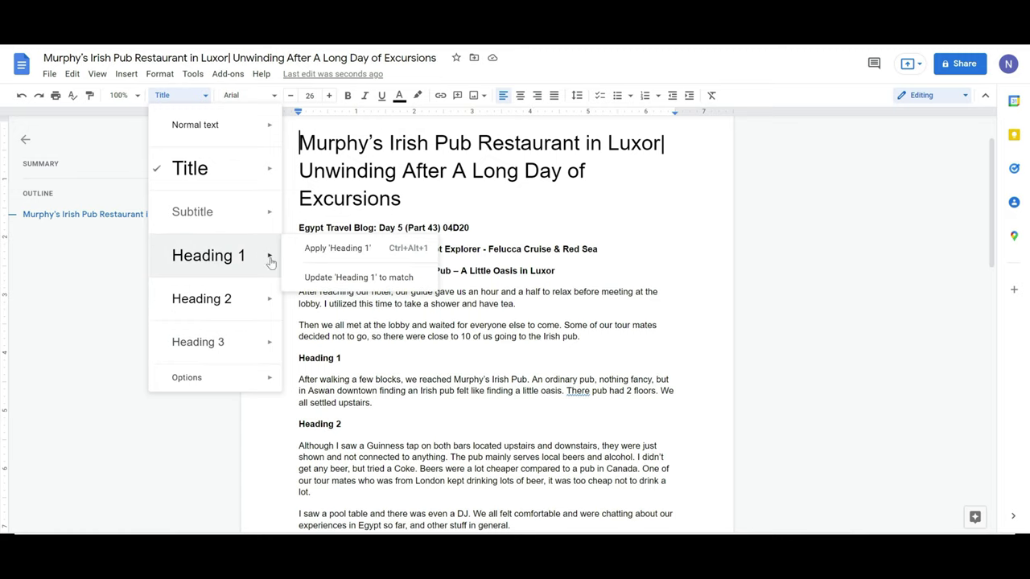
{"action": "left_click", "coordinate": [599, 253]}
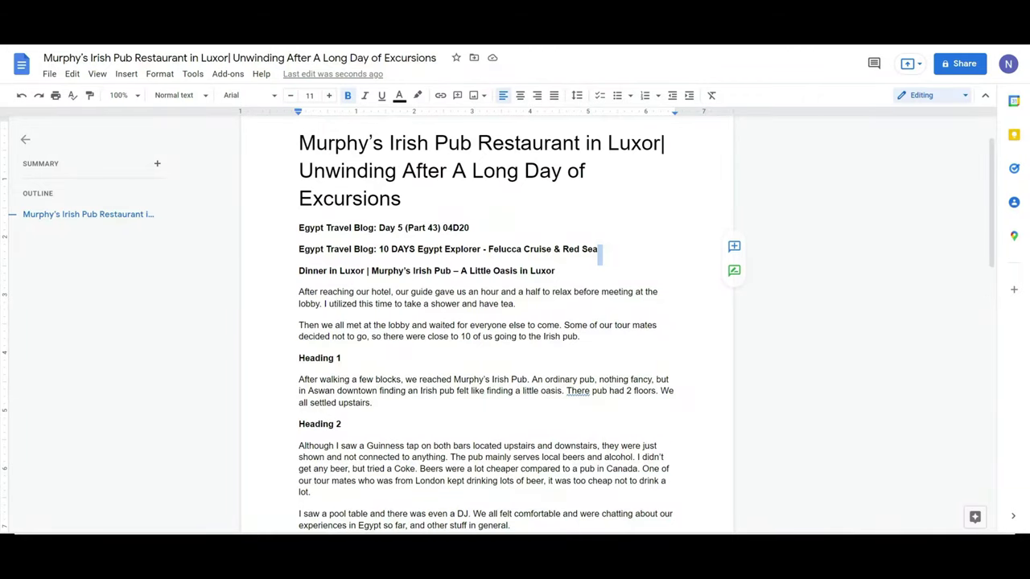
Step: Style the 'Heading 1' line as Heading 1 and jump to it from the outline
{"action": "left_click", "coordinate": [300, 358]}
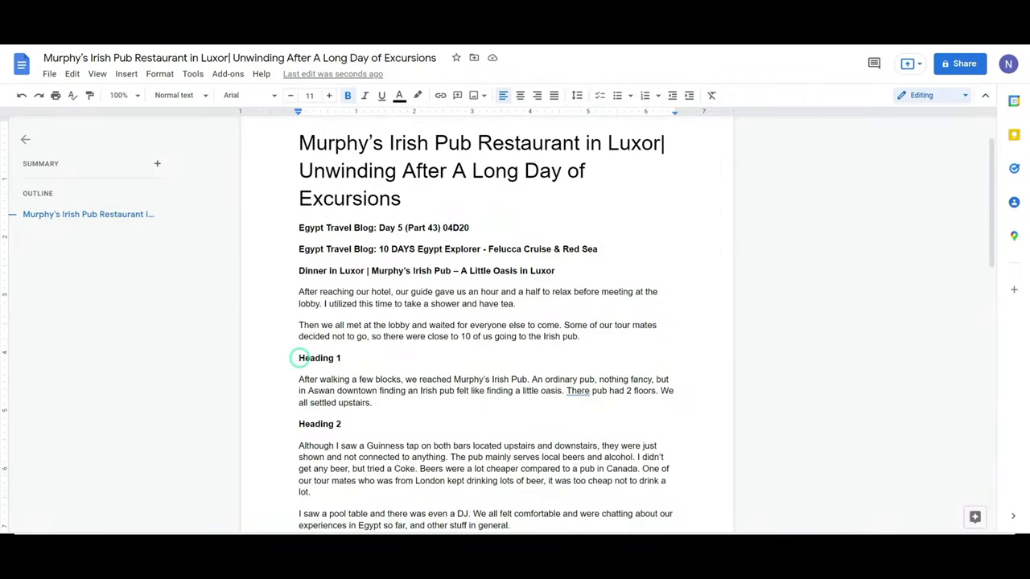
{"action": "left_click", "coordinate": [200, 97]}
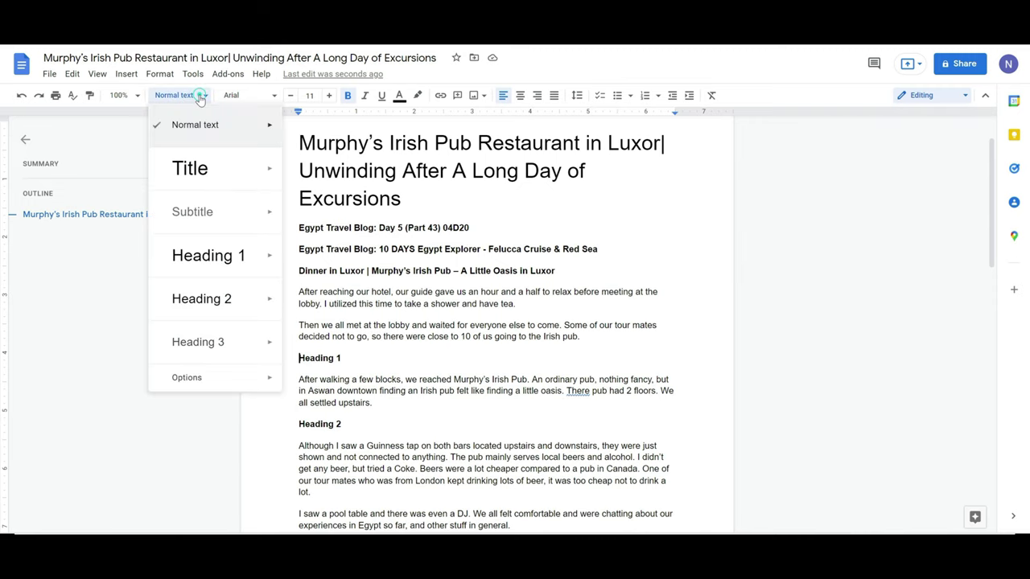
{"action": "left_click", "coordinate": [206, 258]}
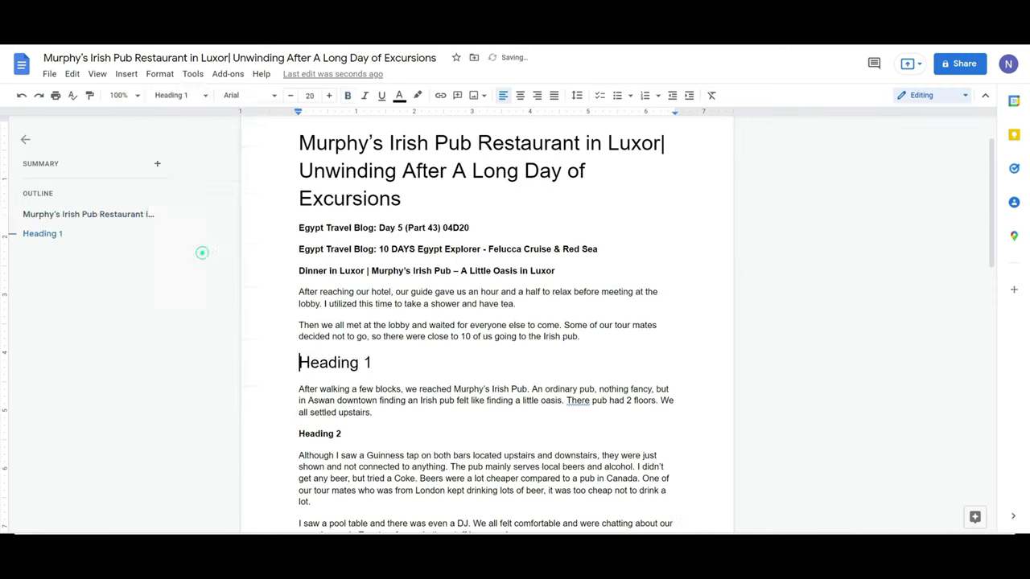
{"action": "left_click", "coordinate": [35, 236]}
{"action": "left_click", "coordinate": [299, 434]}
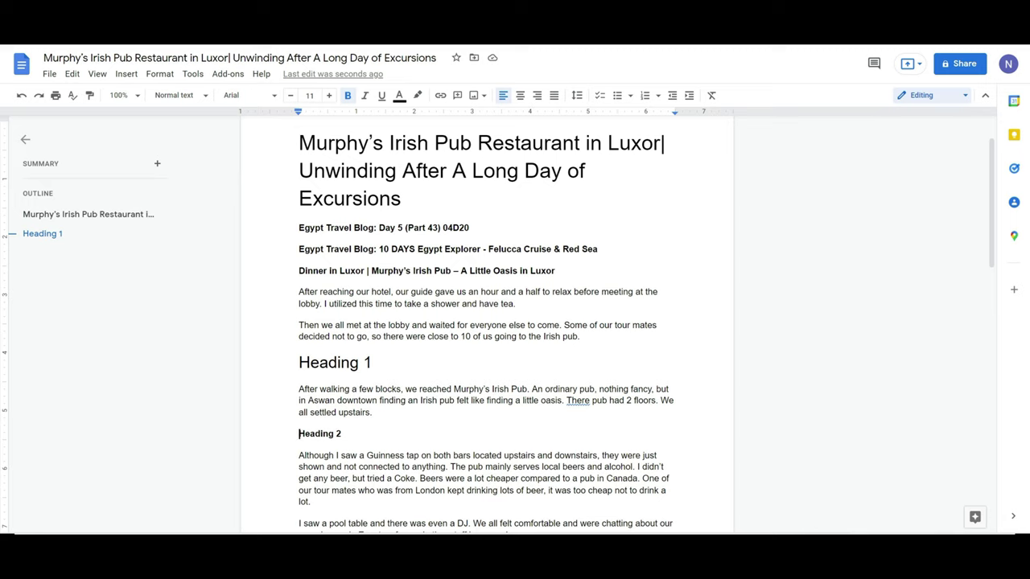
Step: Apply Heading 2 to the 'Heading 2' line, nesting it under Heading 1 in the outline
{"action": "left_click", "coordinate": [205, 96]}
{"action": "mouse_move", "coordinate": [220, 300]}
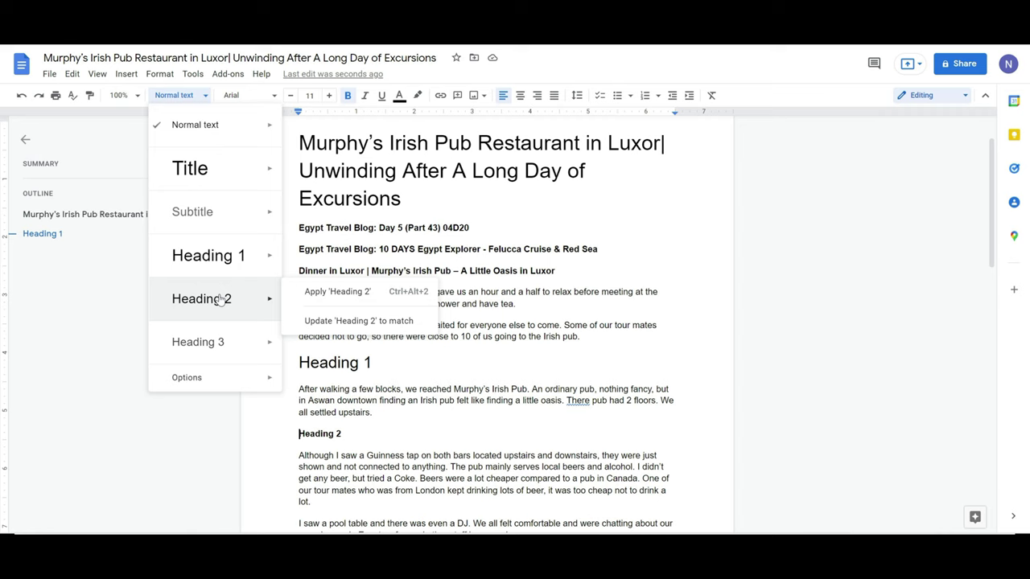
{"action": "left_click", "coordinate": [219, 300]}
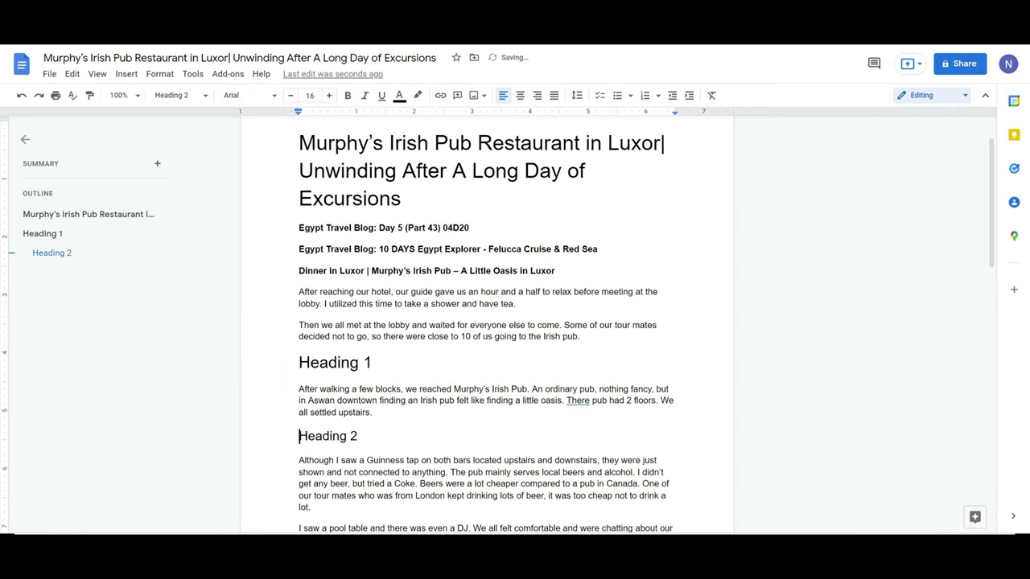
{"action": "mouse_move", "coordinate": [59, 256]}
{"action": "left_click", "coordinate": [205, 97]}
{"action": "mouse_move", "coordinate": [226, 360]}
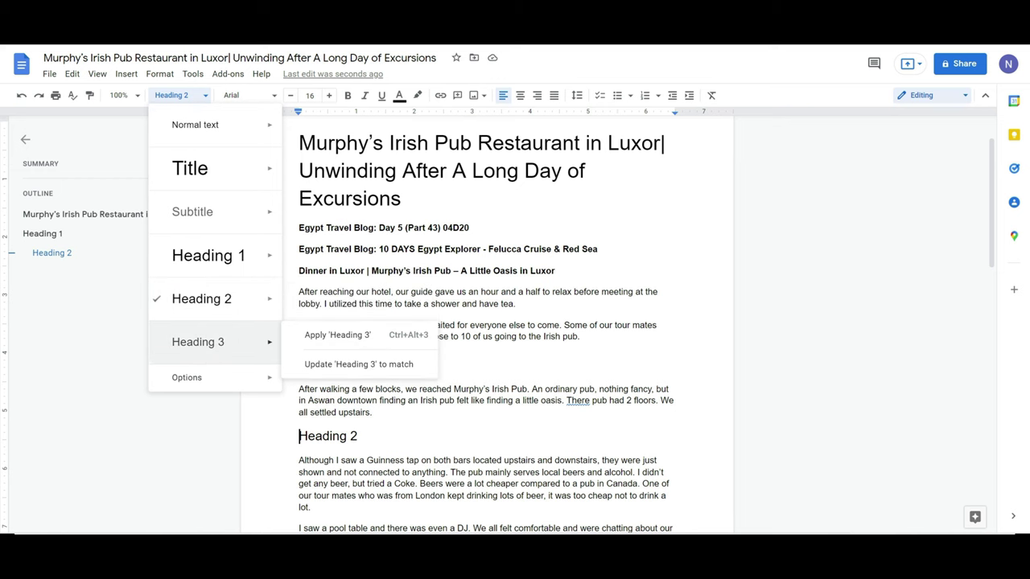
Step: Close the styles list without applying Heading 3 and scroll to the closing paragraphs on page 2
{"action": "left_click", "coordinate": [517, 271]}
{"action": "scroll", "coordinate": [517, 241], "scroll_direction": "down", "scroll_amount": 2}
{"action": "scroll", "coordinate": [486, 322], "scroll_direction": "down", "scroll_amount": 3}
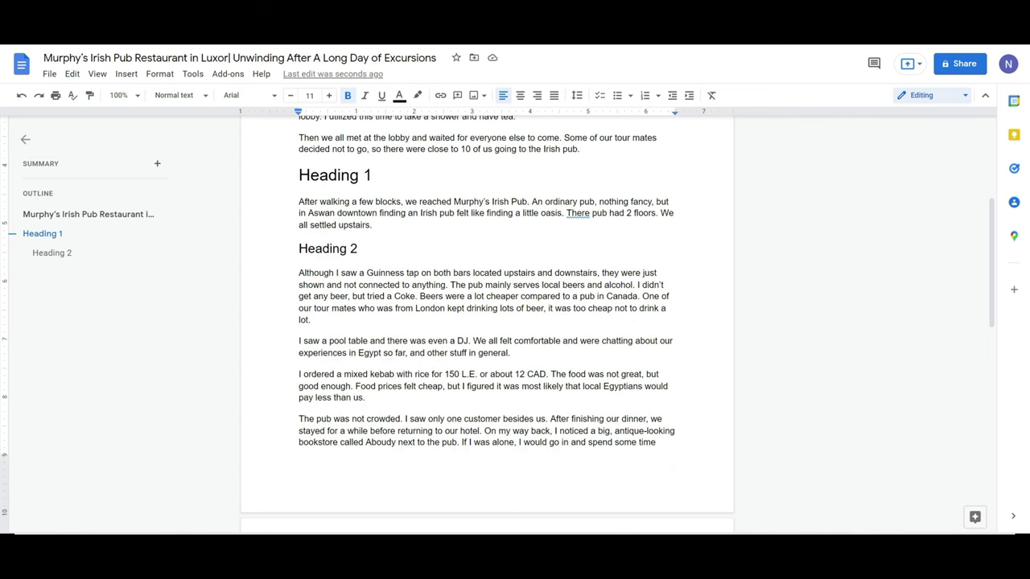
{"action": "scroll", "coordinate": [486, 322], "scroll_direction": "up", "scroll_amount": 3}
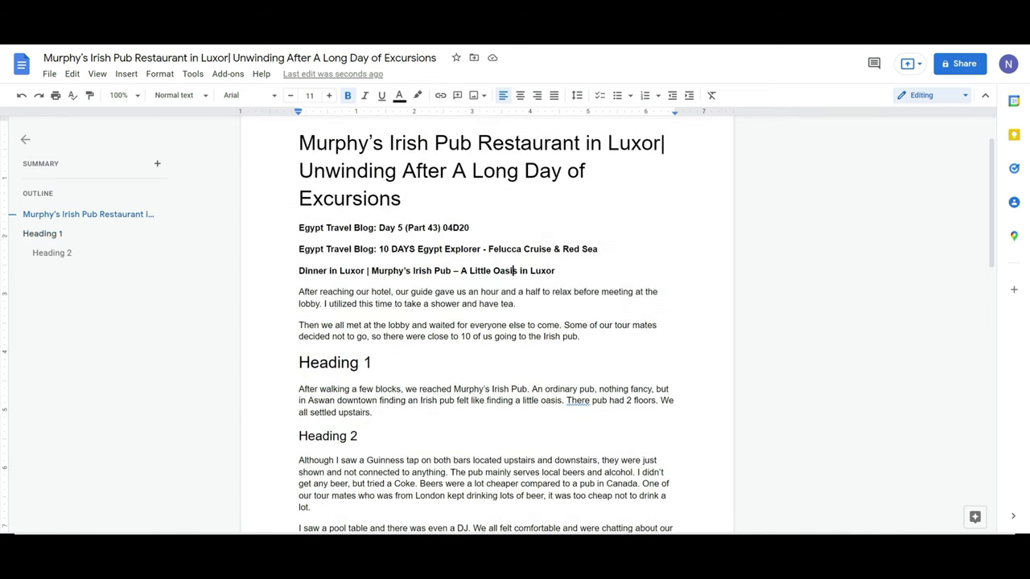
{"action": "left_click", "coordinate": [514, 270]}
{"action": "mouse_move", "coordinate": [32, 233]}
{"action": "scroll", "coordinate": [482, 322], "scroll_direction": "down", "scroll_amount": 2}
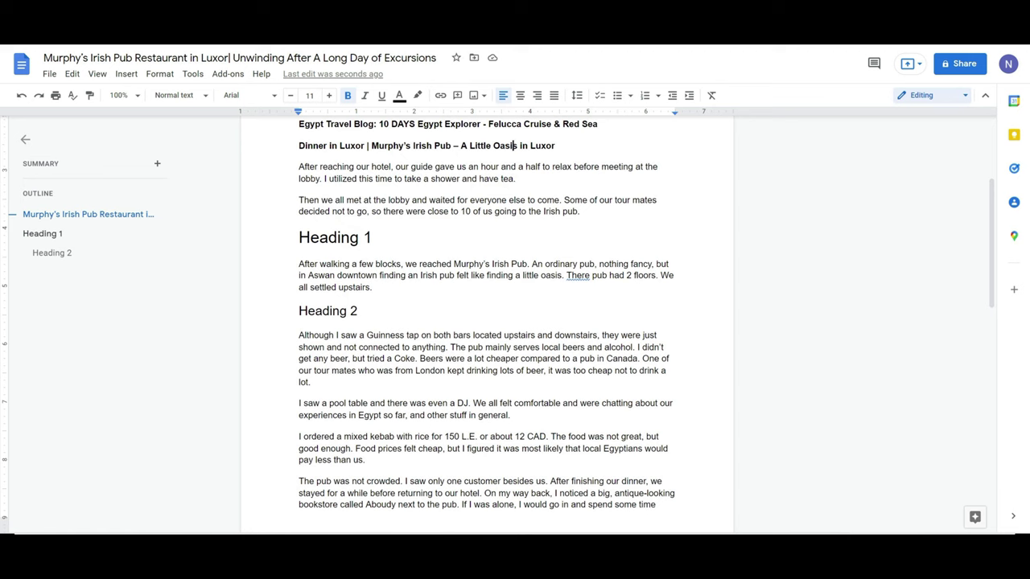
{"action": "scroll", "coordinate": [486, 322], "scroll_direction": "down", "scroll_amount": 5}
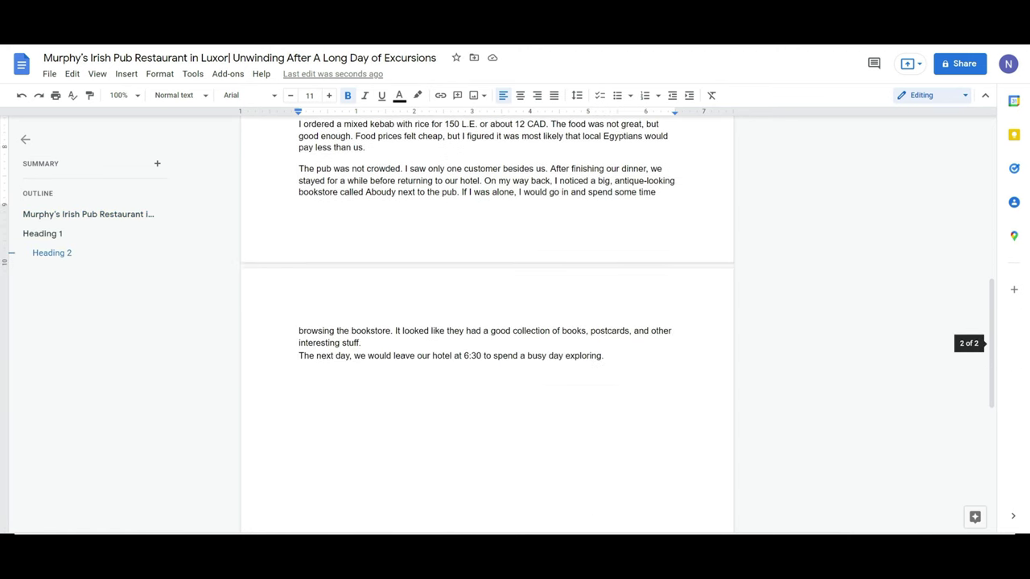
{"action": "scroll", "coordinate": [383, 273], "scroll_direction": "up", "scroll_amount": 2}
Step: Add a new 'Heading 3' line after the kebab paragraph and give it Heading 3 style
{"action": "left_click", "coordinate": [383, 272]}
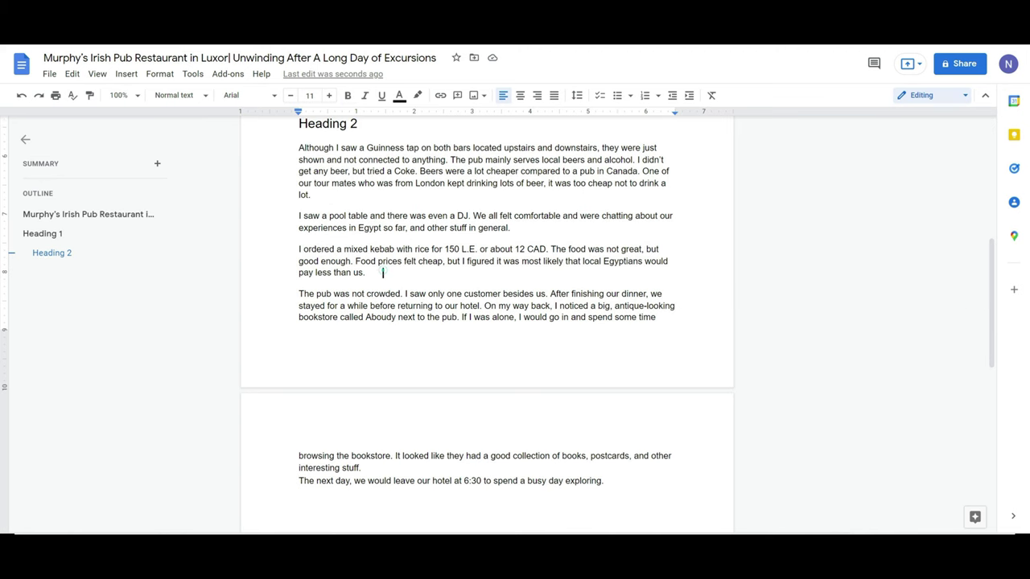
{"action": "key", "text": "Return"}
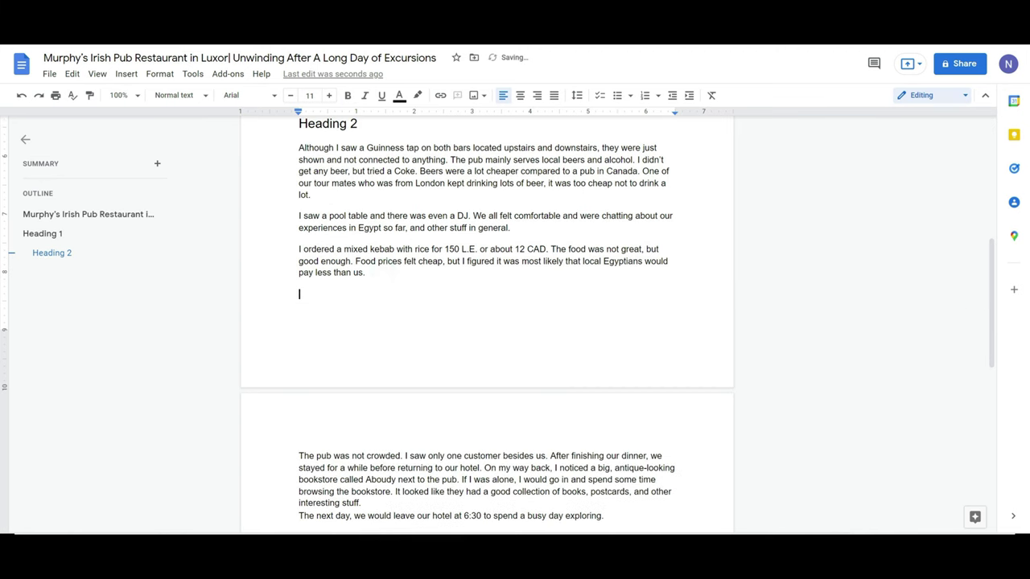
{"action": "type", "text": "Heading 3"}
{"action": "left_click", "coordinate": [298, 293]}
{"action": "left_click", "coordinate": [205, 95]}
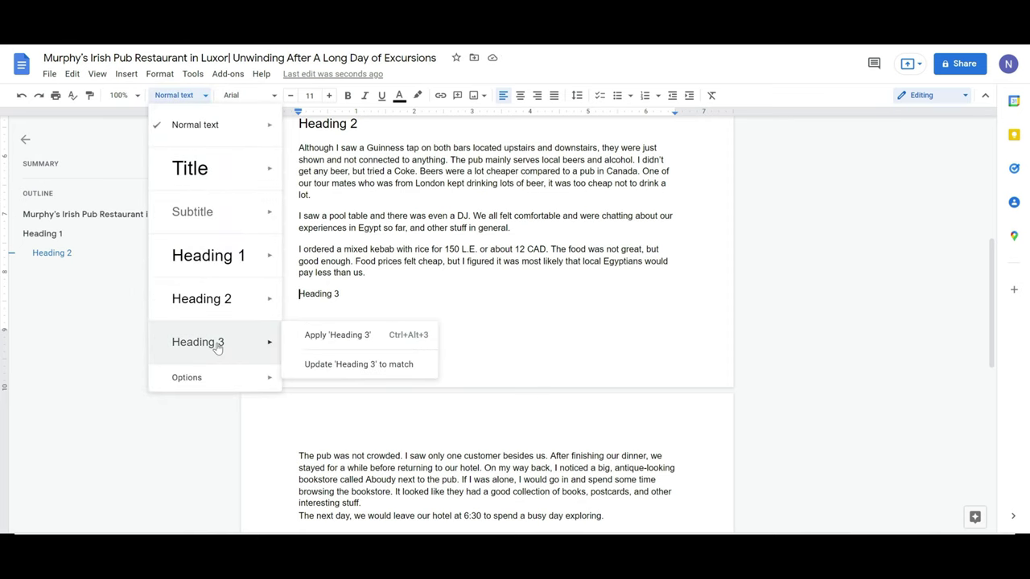
{"action": "left_click", "coordinate": [216, 345]}
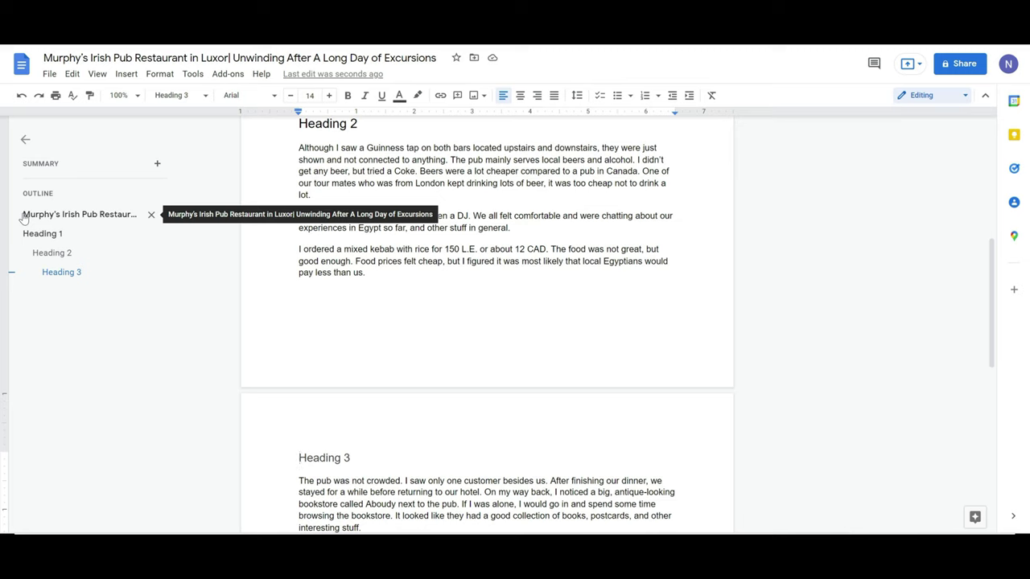
Step: Navigate through the outline to Heading 2, the title, then the Heading 3 section
{"action": "left_click", "coordinate": [51, 253]}
{"action": "scroll", "coordinate": [486, 322], "scroll_direction": "down", "scroll_amount": 2}
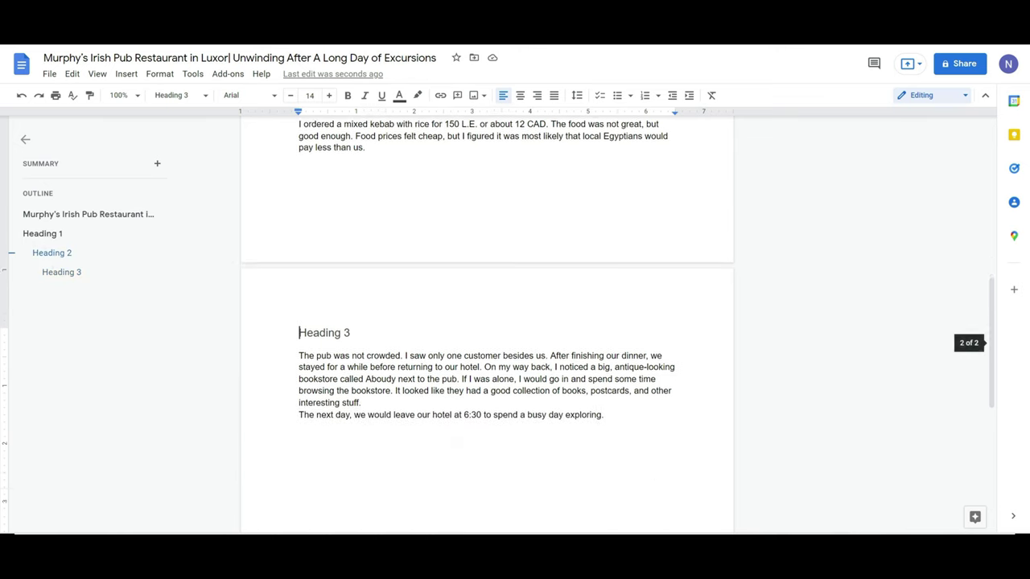
{"action": "scroll", "coordinate": [486, 322], "scroll_direction": "up", "scroll_amount": 3}
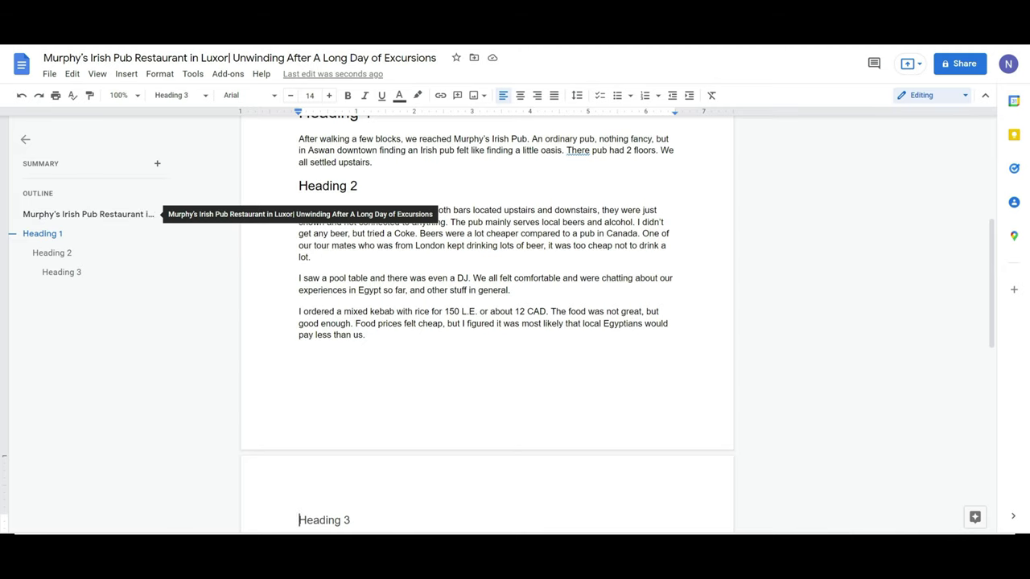
{"action": "left_click", "coordinate": [50, 215]}
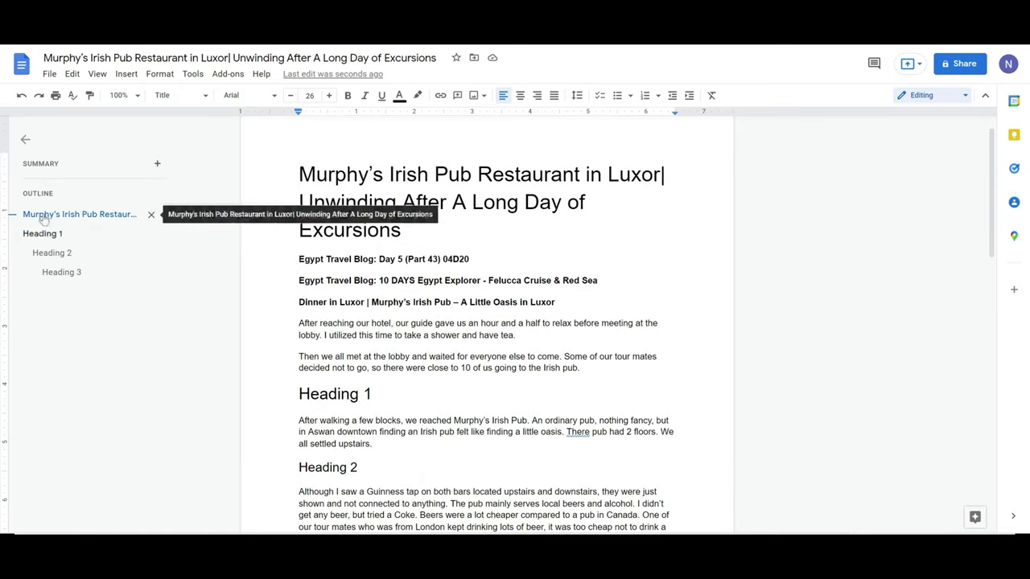
{"action": "left_click", "coordinate": [65, 273]}
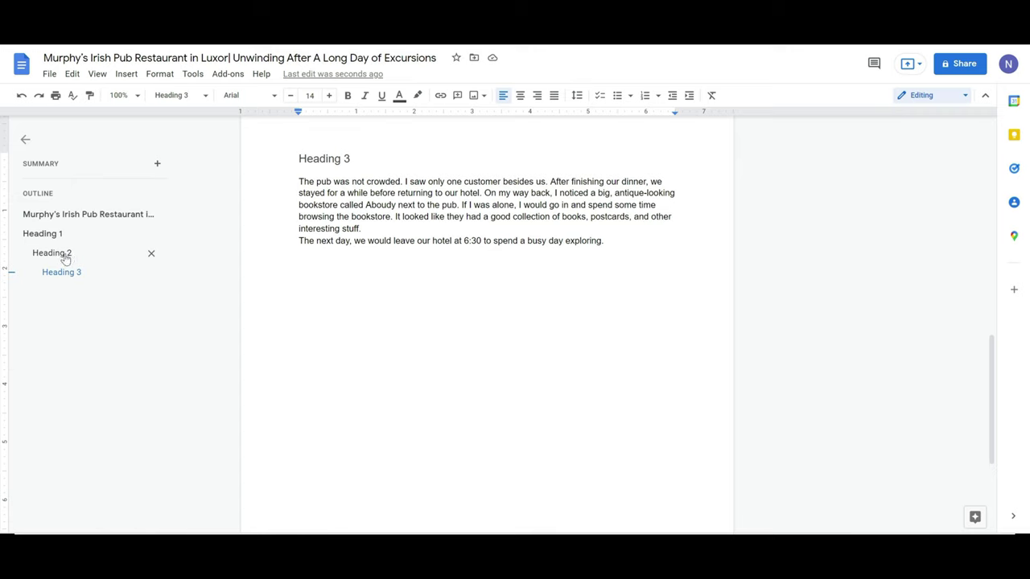
Step: Remove Heading 2 from the outline with its X, keeping the text in the document
{"action": "left_click", "coordinate": [152, 255]}
{"action": "scroll", "coordinate": [487, 322], "scroll_direction": "up", "scroll_amount": 6}
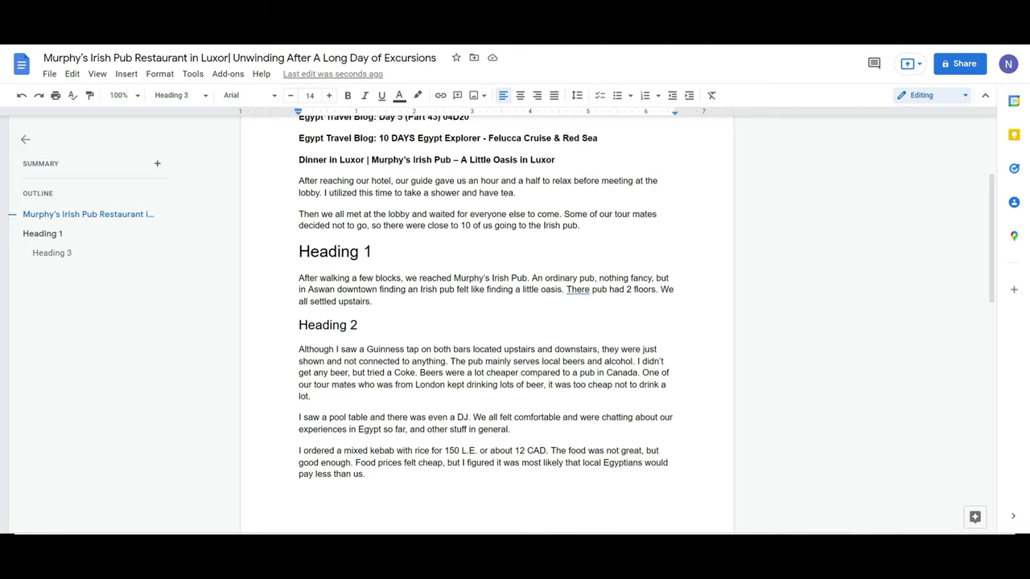
Step: Select the 'Heading 2' text and add it back to the outline via the right-click menu
{"action": "triple_click", "coordinate": [366, 325]}
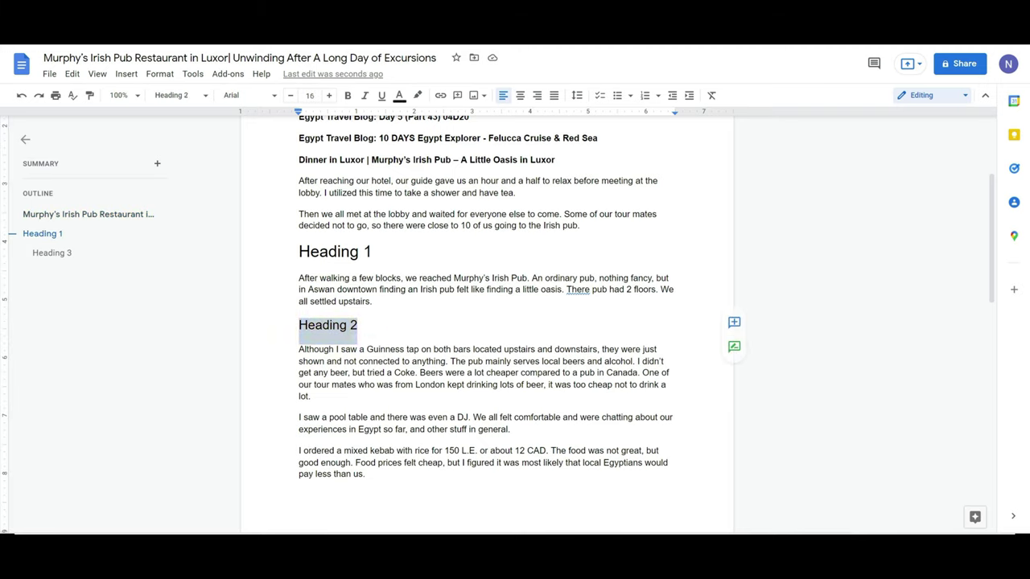
{"action": "right_click", "coordinate": [320, 330]}
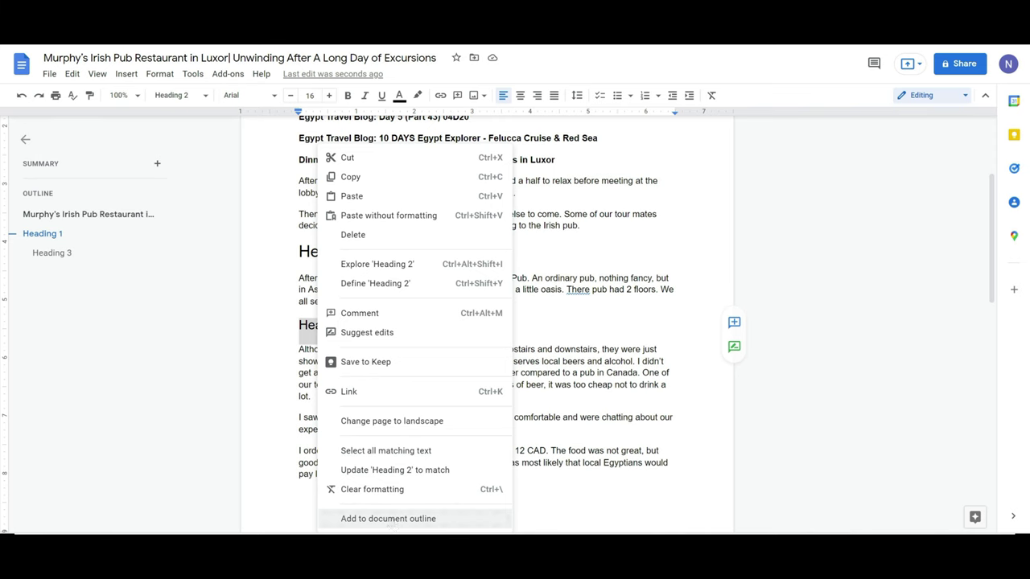
{"action": "left_click", "coordinate": [391, 519]}
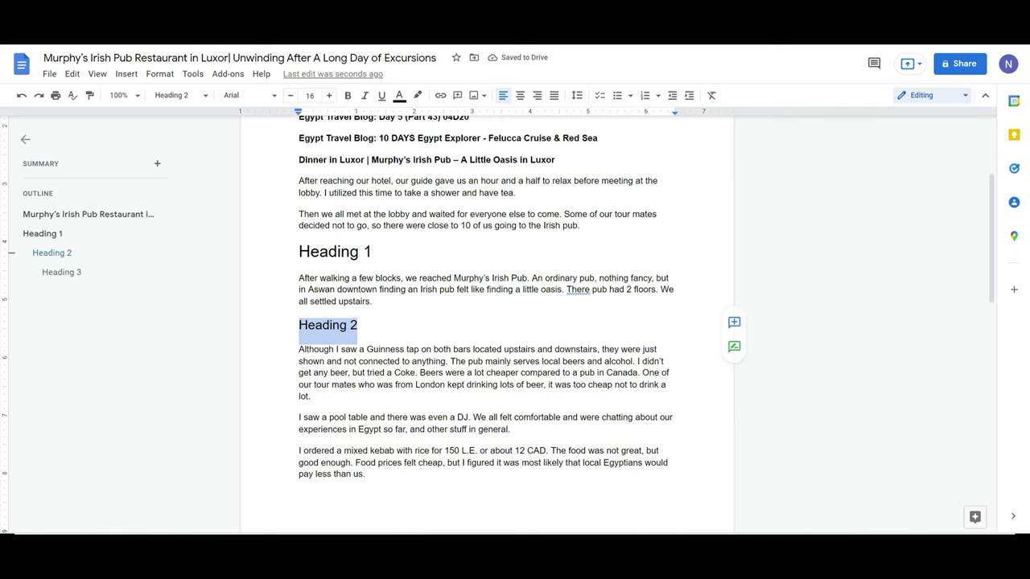
{"action": "scroll", "coordinate": [487, 322], "scroll_direction": "up", "scroll_amount": 3}
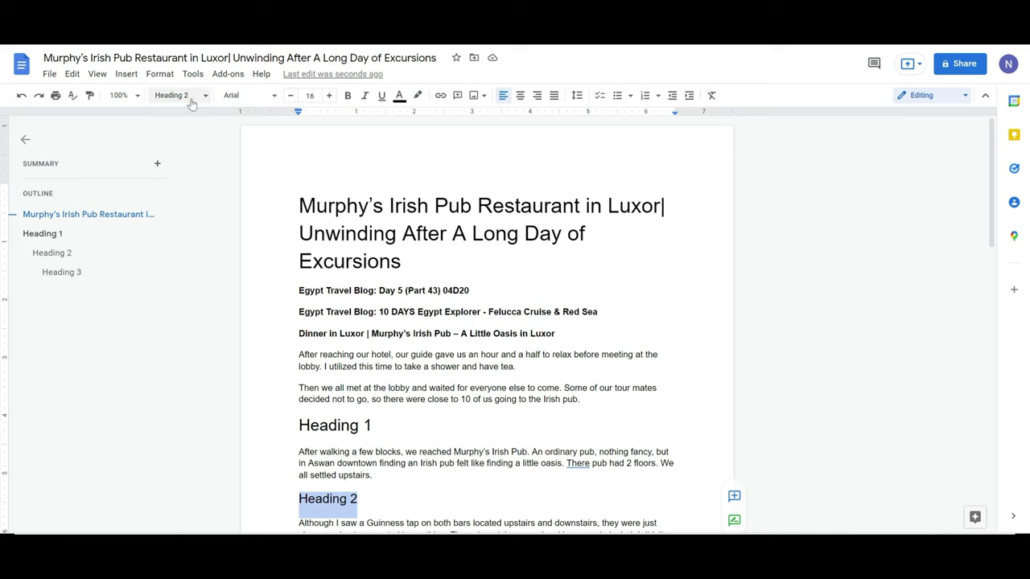
{"action": "left_click", "coordinate": [97, 75]}
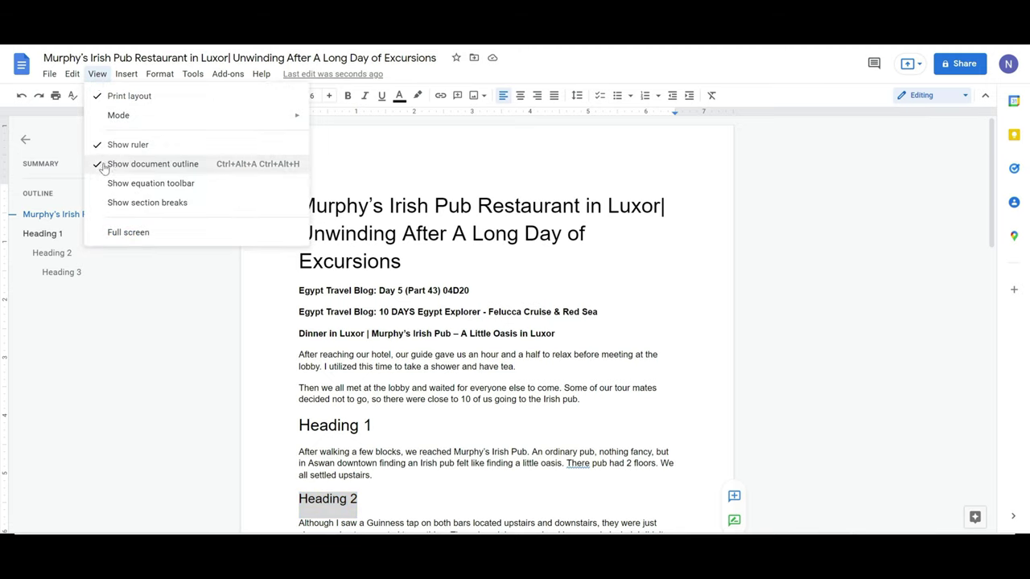
{"action": "left_click", "coordinate": [111, 166]}
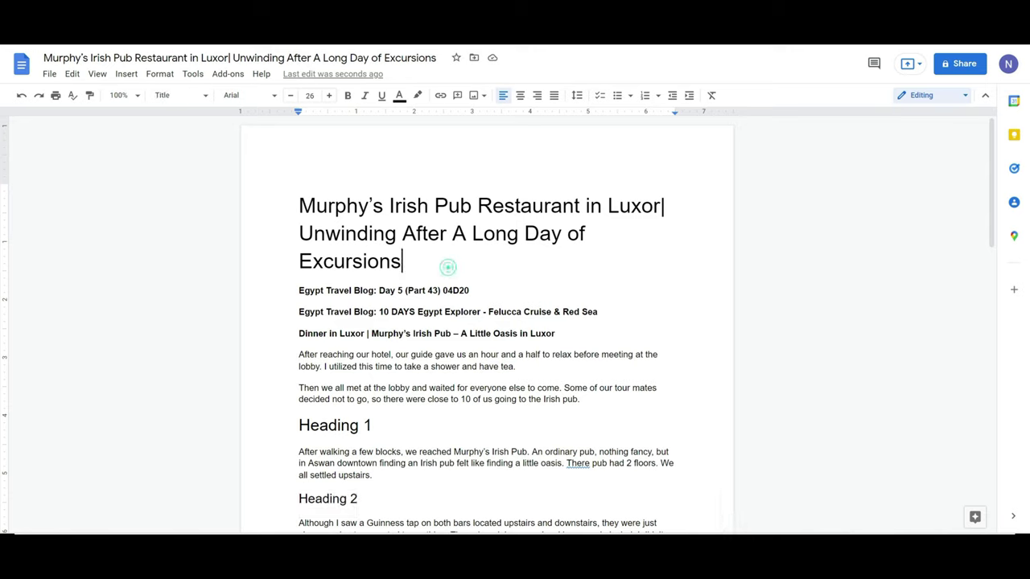
{"action": "left_click", "coordinate": [96, 74]}
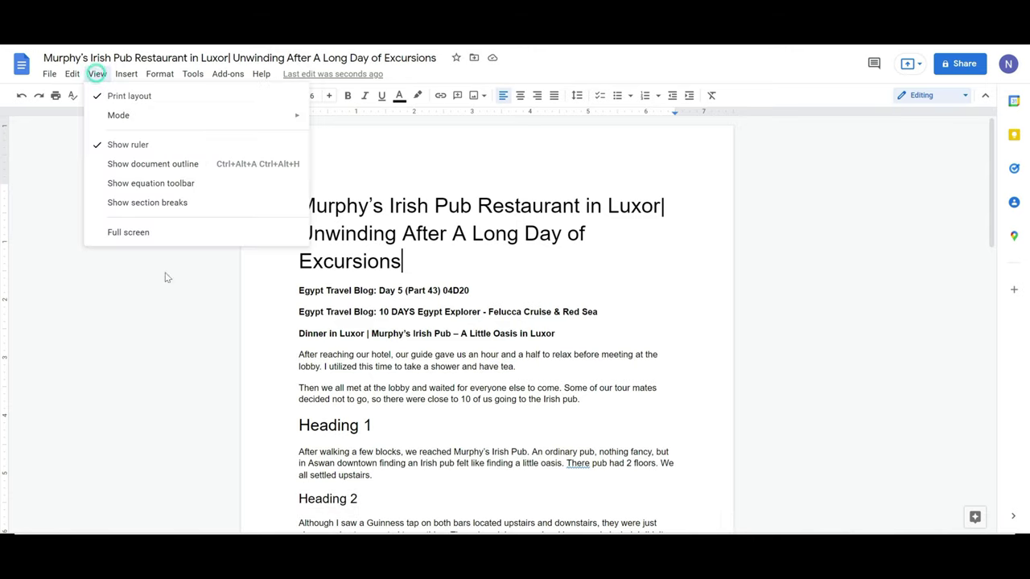
{"action": "left_click", "coordinate": [128, 163]}
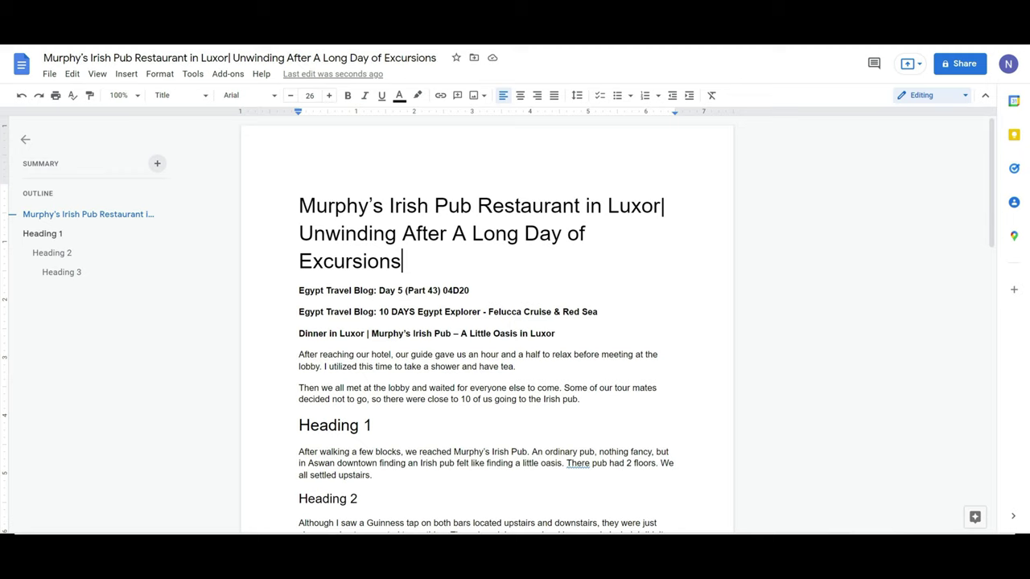
{"action": "mouse_move", "coordinate": [136, 243]}
{"action": "mouse_move", "coordinate": [64, 265]}
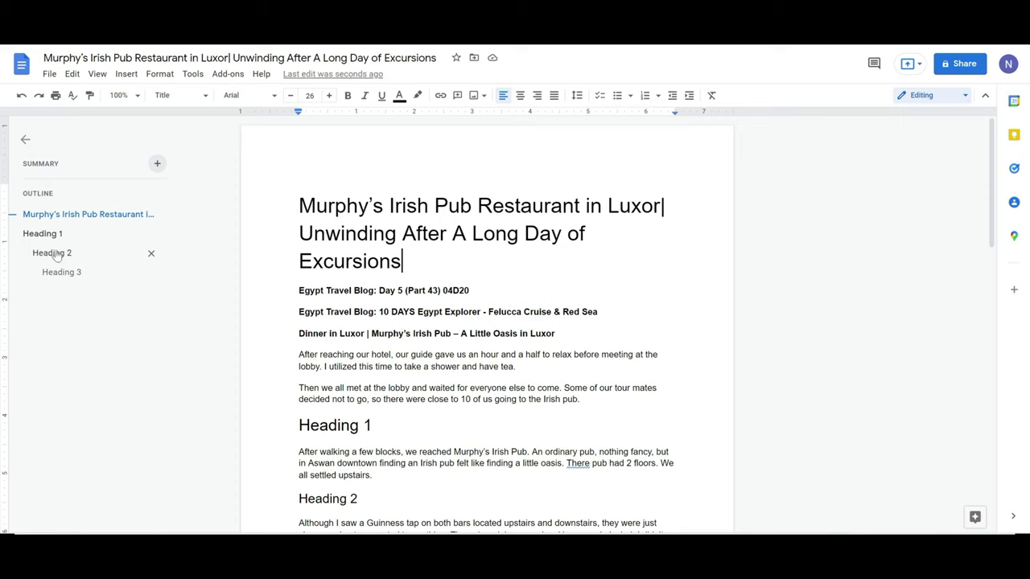